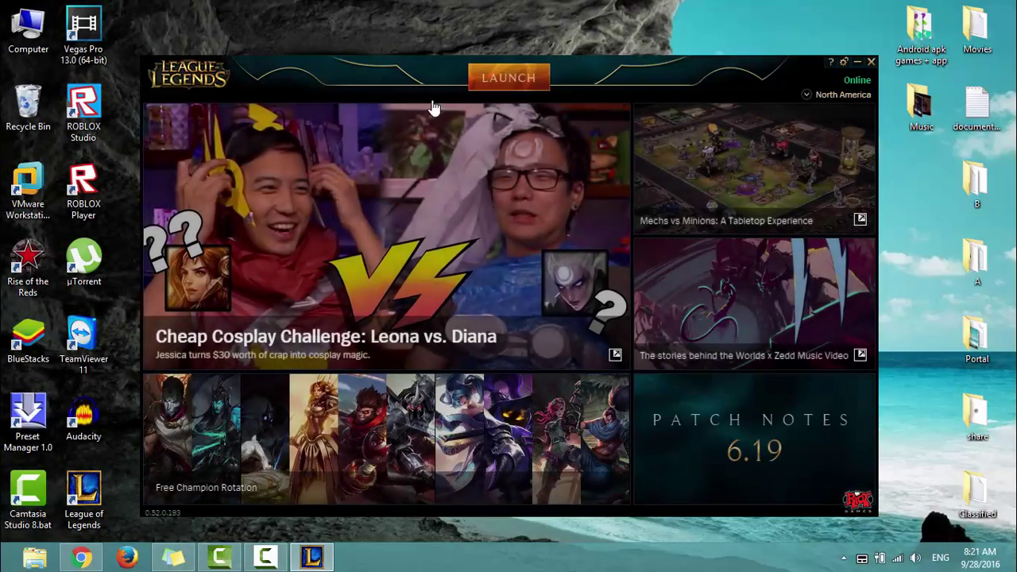
Launch League of Legends from the launcher so the window closes to the desktop.
left_click(517, 82)
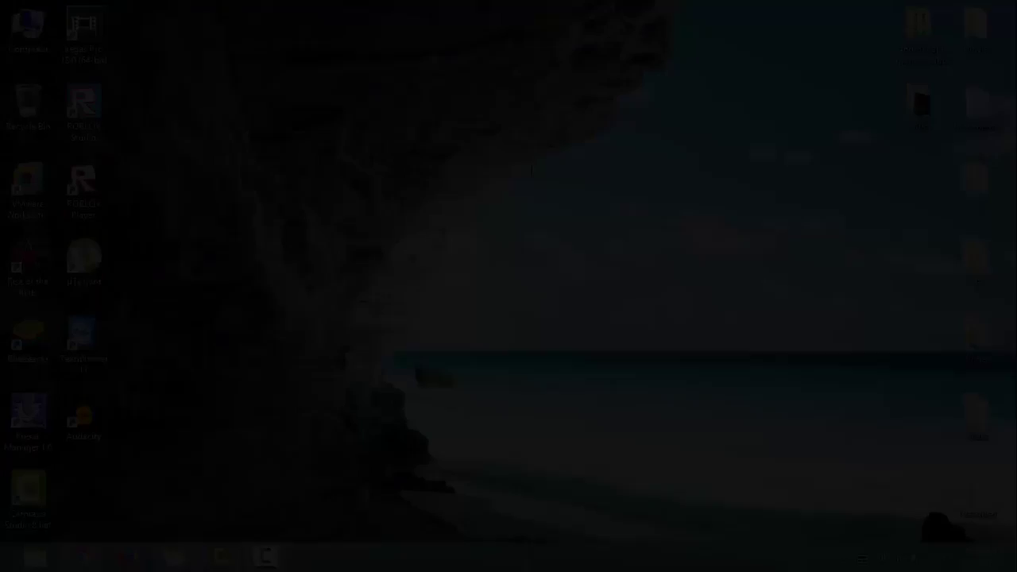
Search Google for 'league of legends' in Chrome and open the official League of Legends site.
left_click(86, 555)
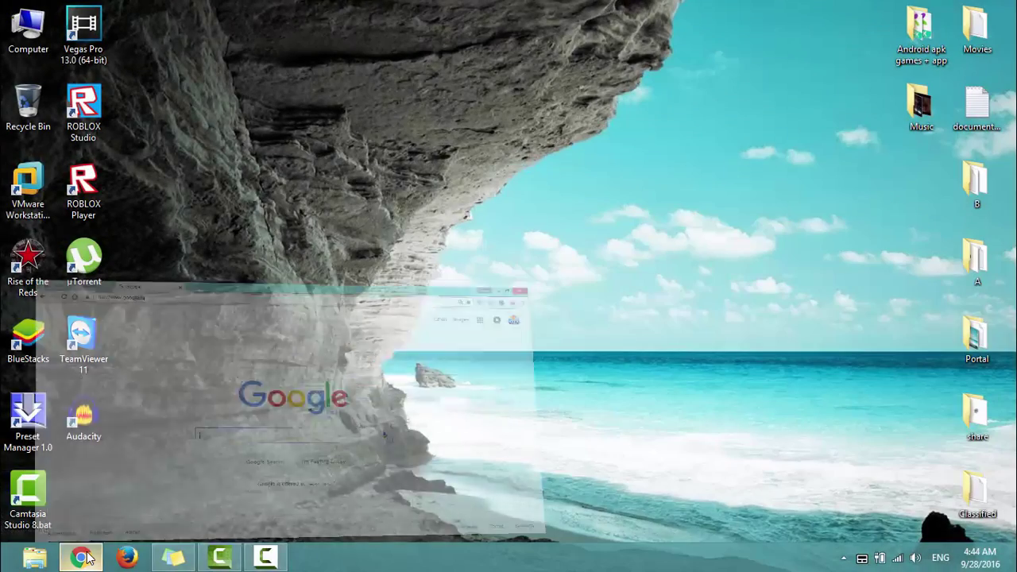
type("league of legends")
key("Return")
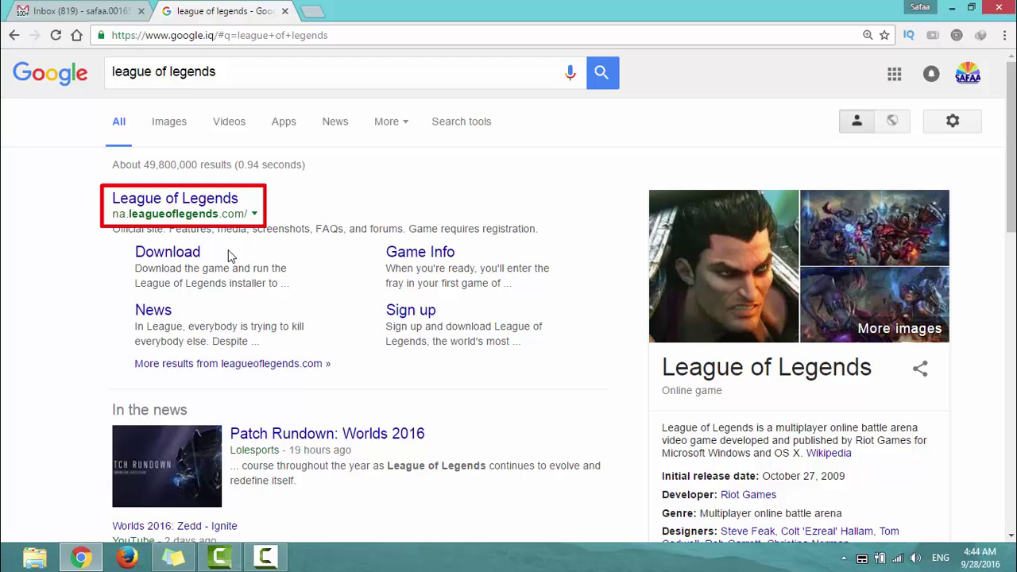
left_click(213, 203)
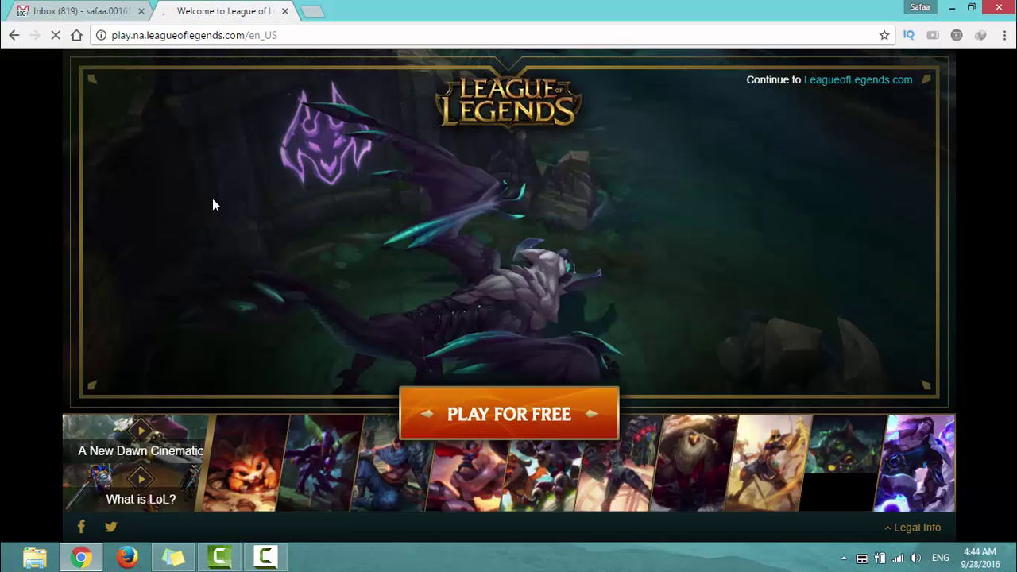
Start the free sign-up and enter the account username, password twice, and e-mail address.
left_click(536, 425)
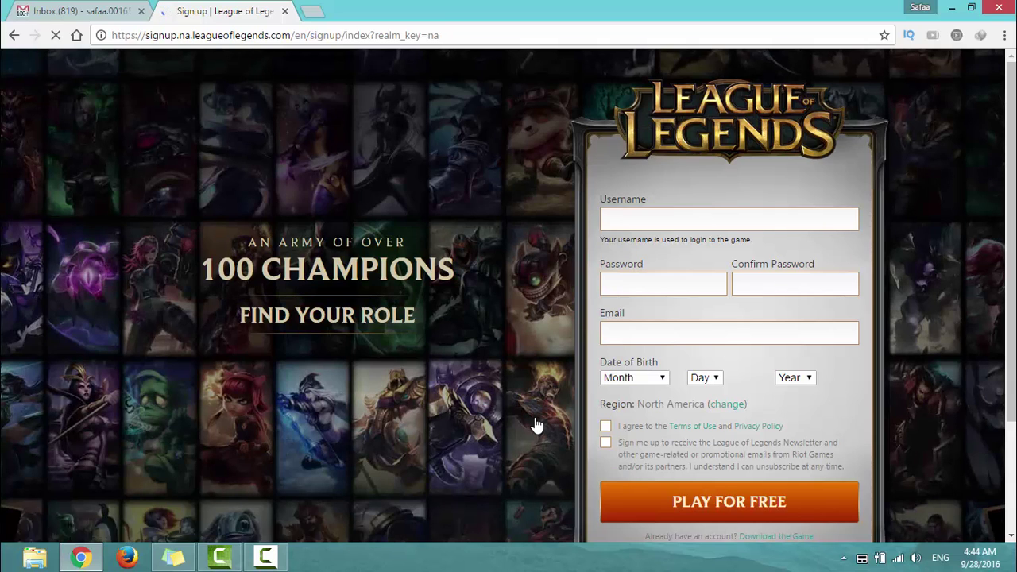
left_click(690, 221)
type("saf3al2a")
key("Tab")
type("**********")
key("Tab")
type("**********")
key("Tab")
Enter the birth date, accept the terms of use, and submit the sign-up form.
key("Tab")
key("m")
key("Tab")
key("5")
key("Tab")
type("1992")
key("Tab")
left_click(607, 436)
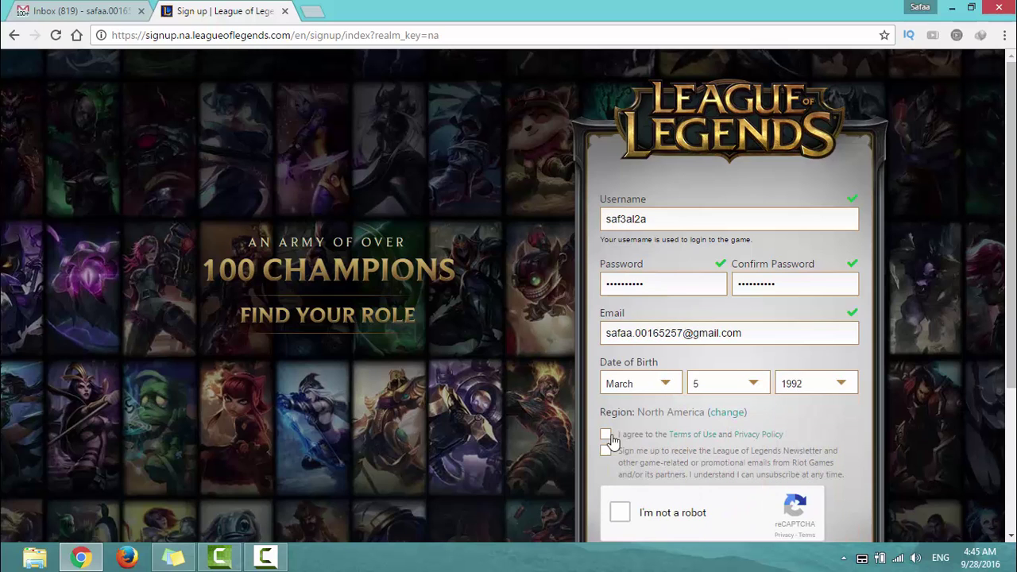
scroll(884, 257, "down", 2)
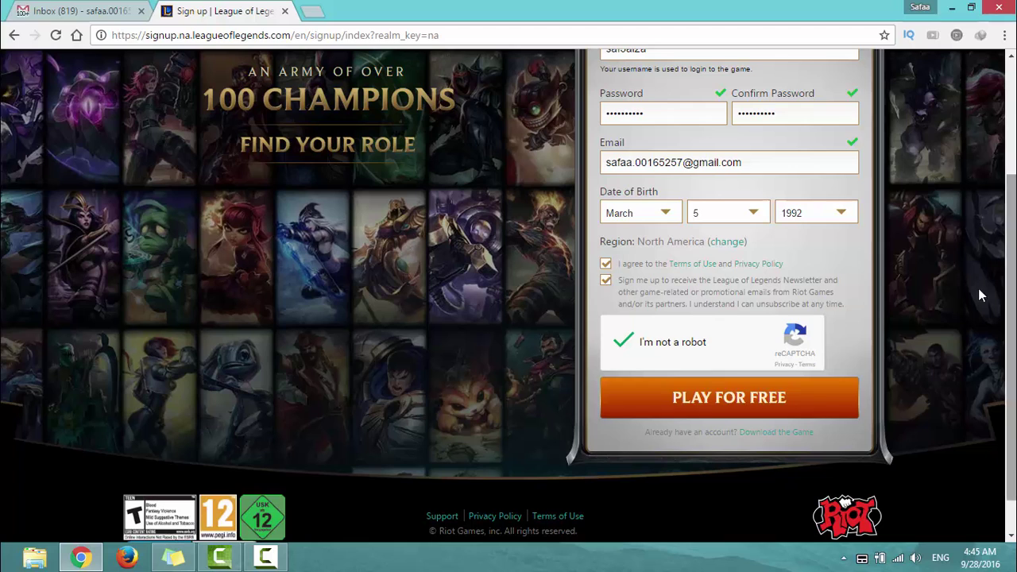
left_click(808, 398)
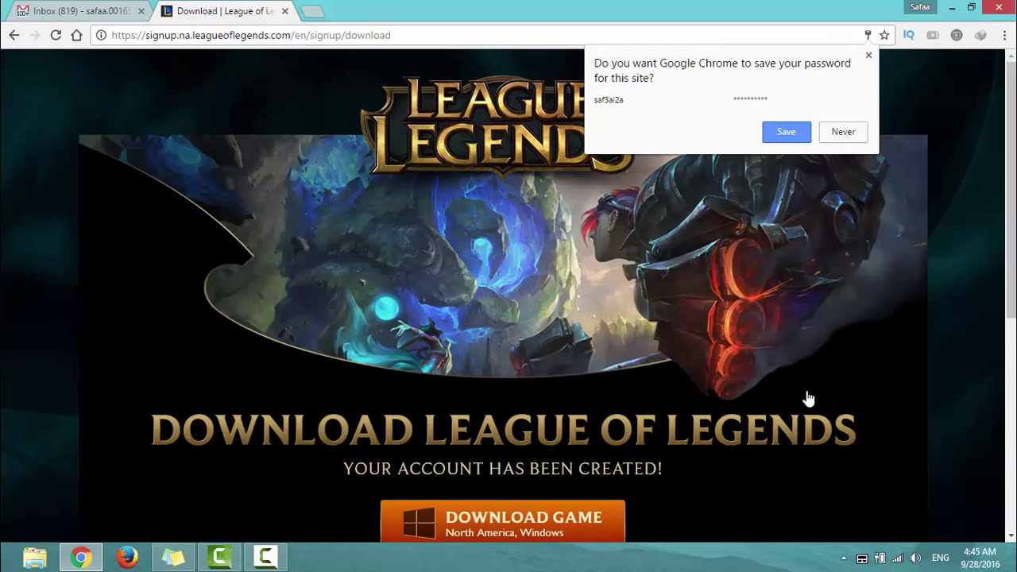
Save the password in Chrome and download the North America Windows installer through IDM.
left_click(794, 134)
scroll(945, 254, "down", 2)
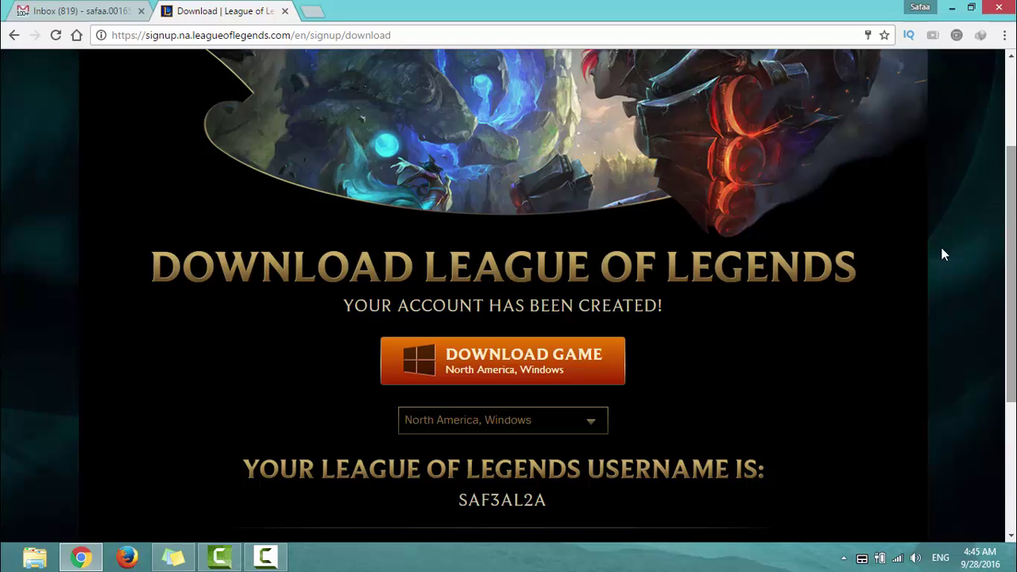
left_click(580, 374)
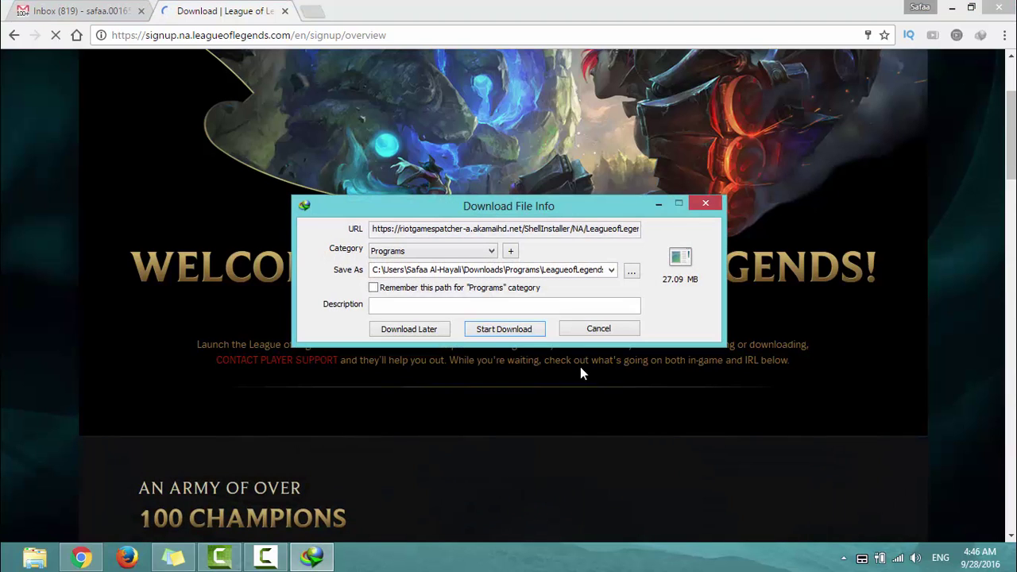
left_click(520, 330)
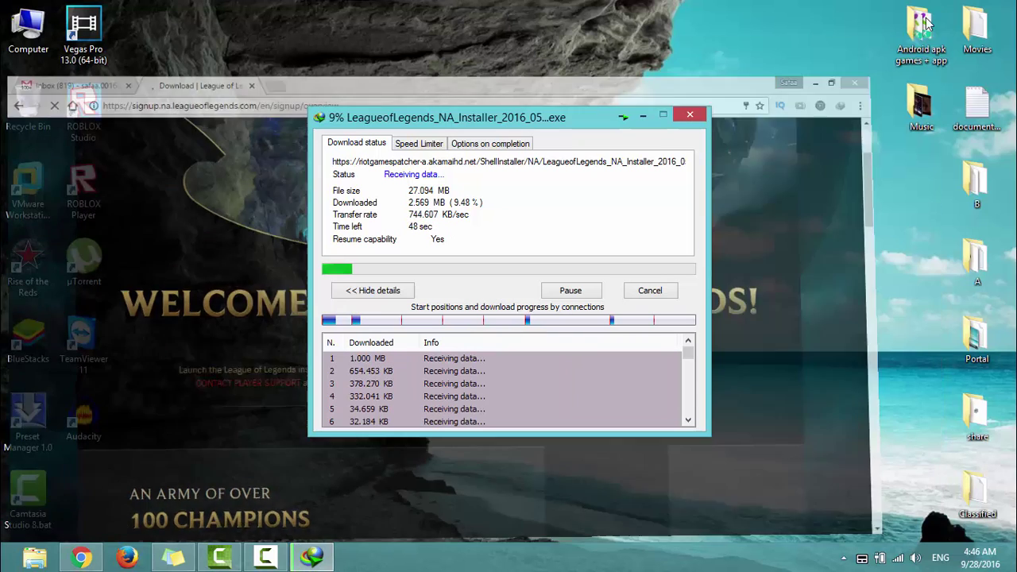
key("super+d")
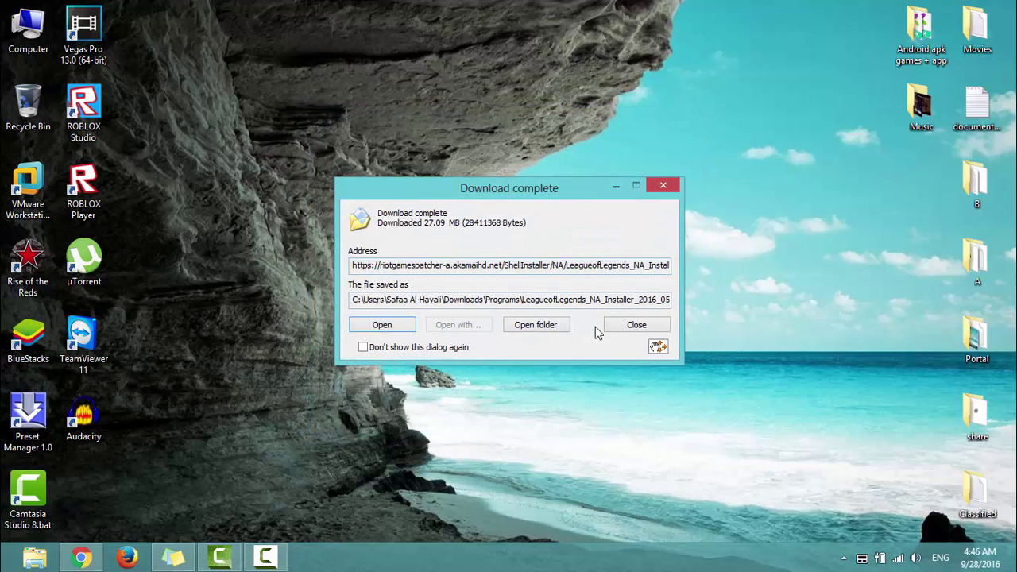
Close the download-complete dialog and run the League of Legends installer from the desktop.
left_click_drag(651, 106, 652, 107)
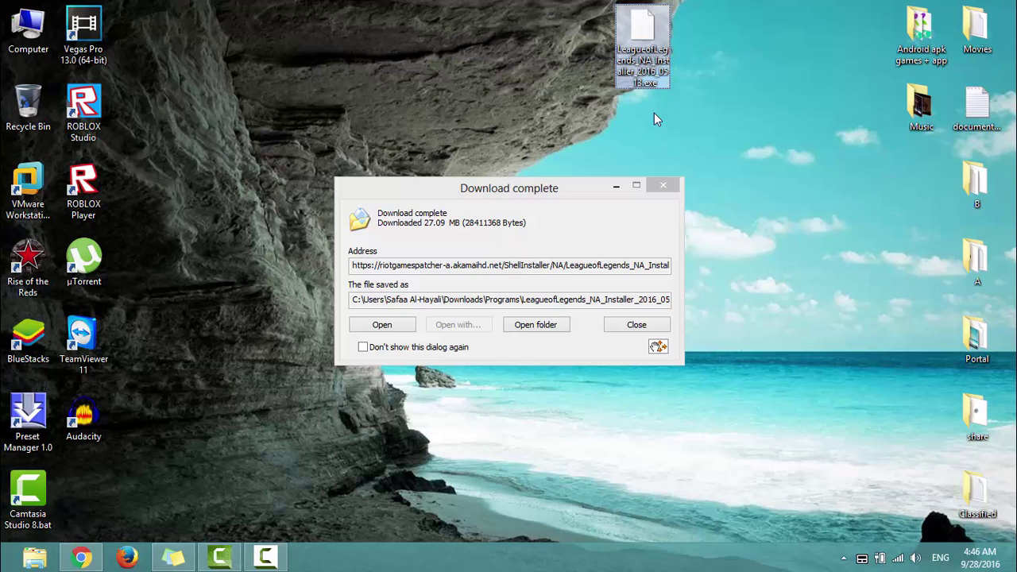
left_click(672, 183)
left_click_drag(640, 38, 544, 190)
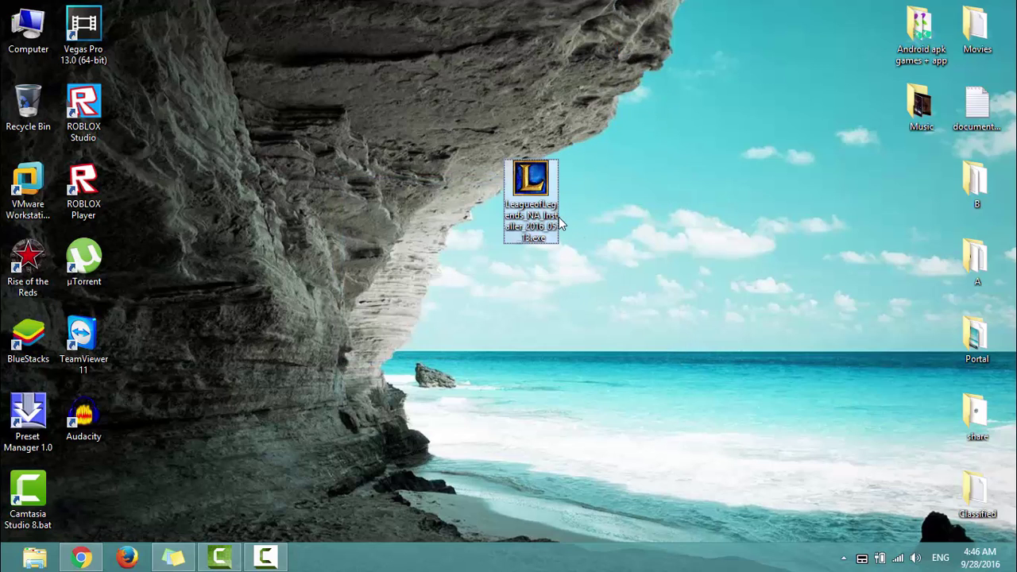
right_click(544, 190)
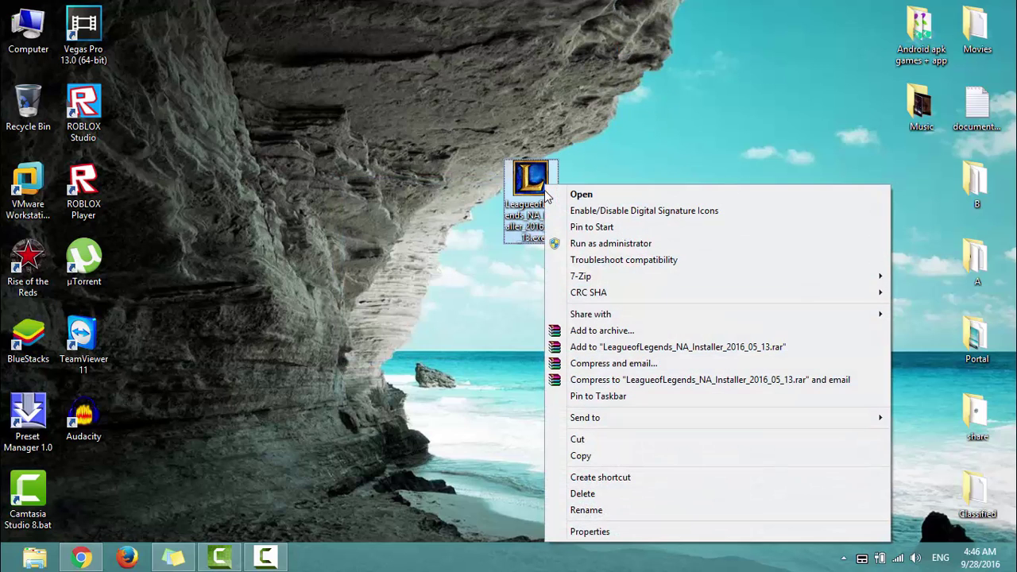
left_click(592, 194)
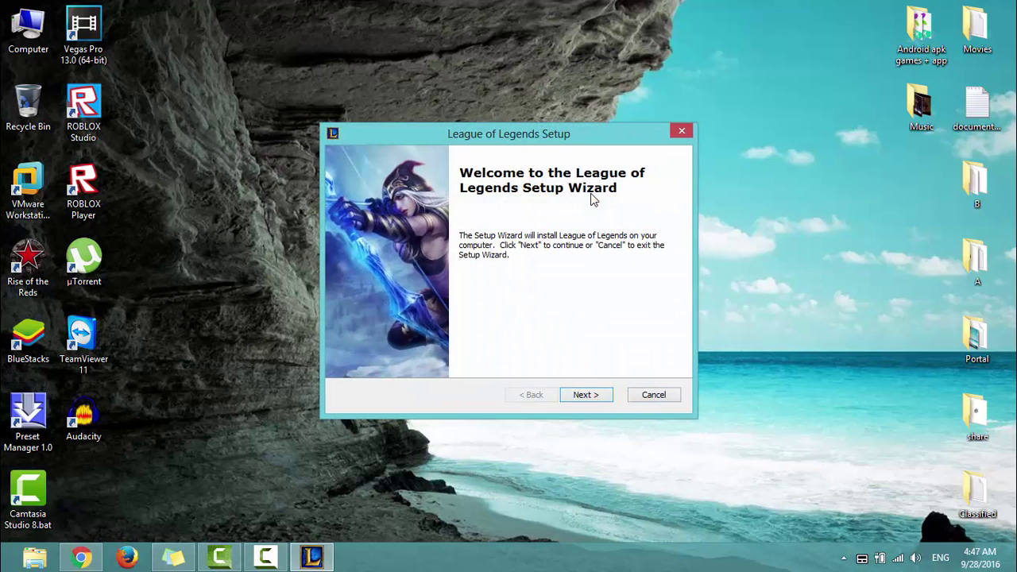
Accept the licence and install into the default C:\Riot Games\League of Legends\ folder.
left_click(601, 396)
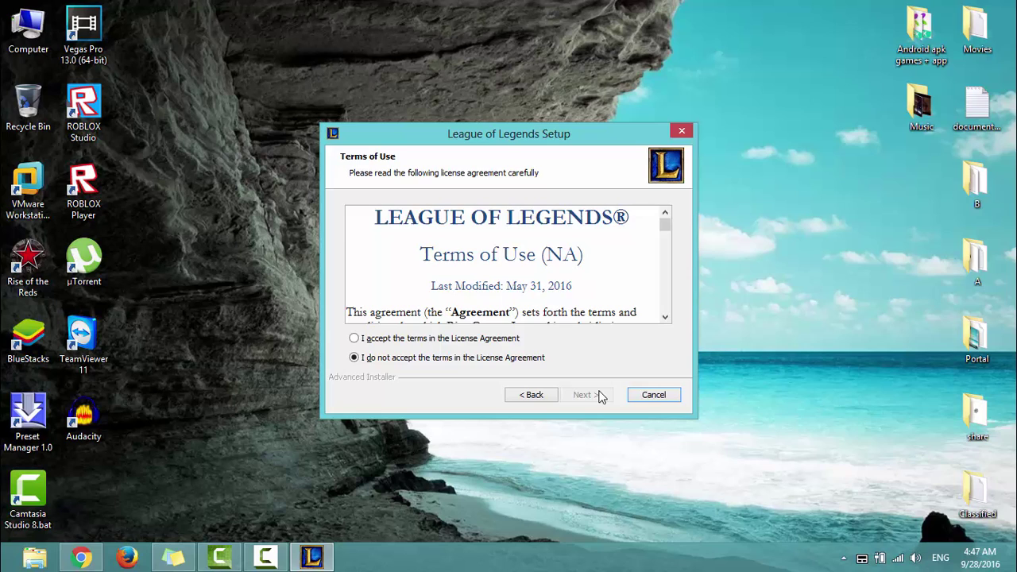
left_click(359, 339)
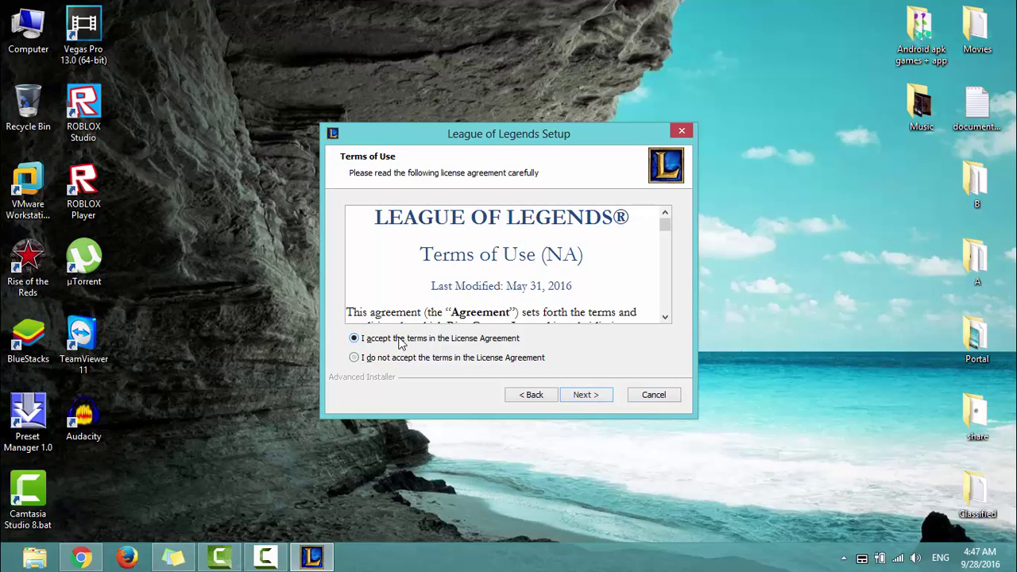
left_click(598, 397)
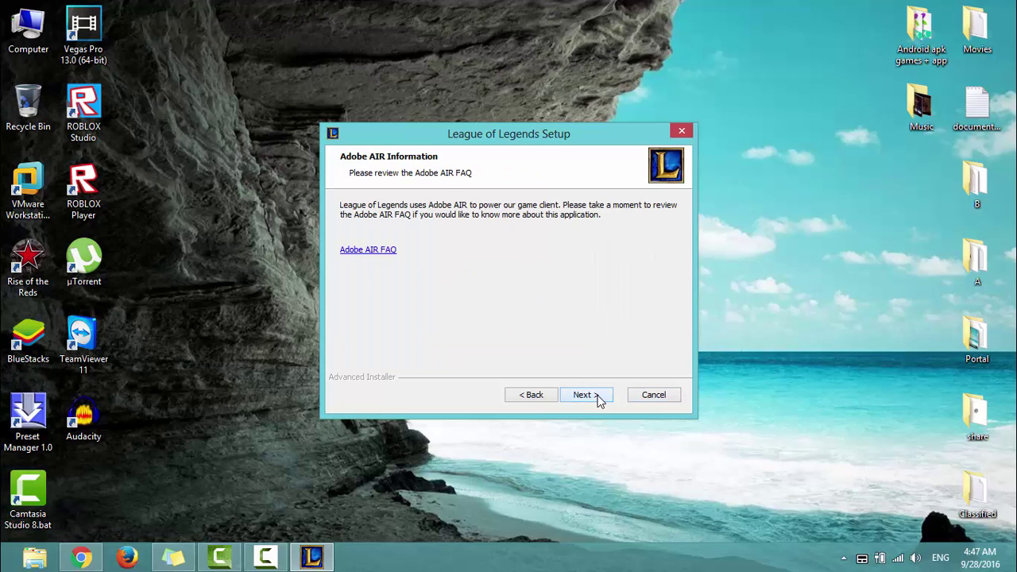
left_click(599, 397)
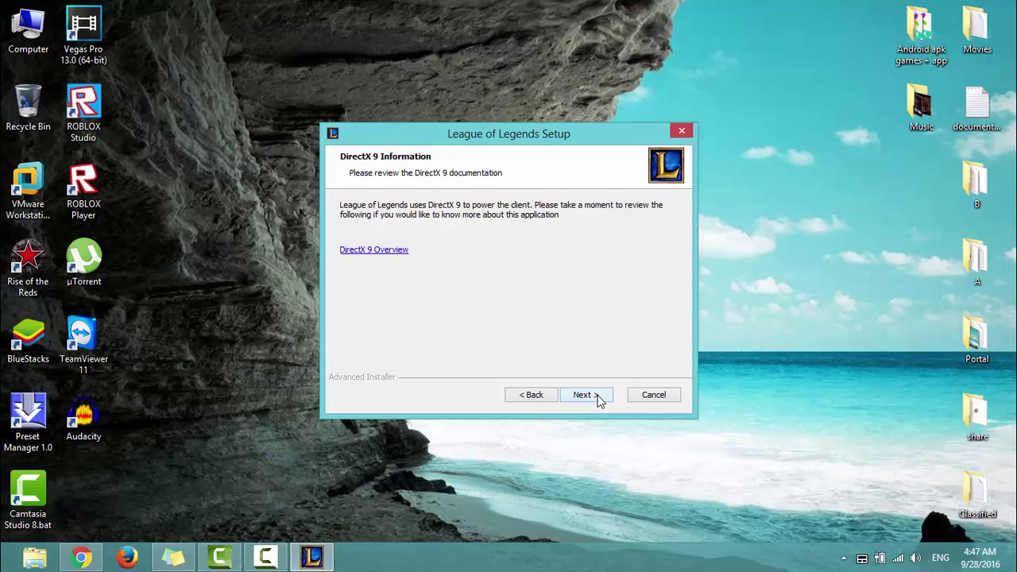
left_click(598, 397)
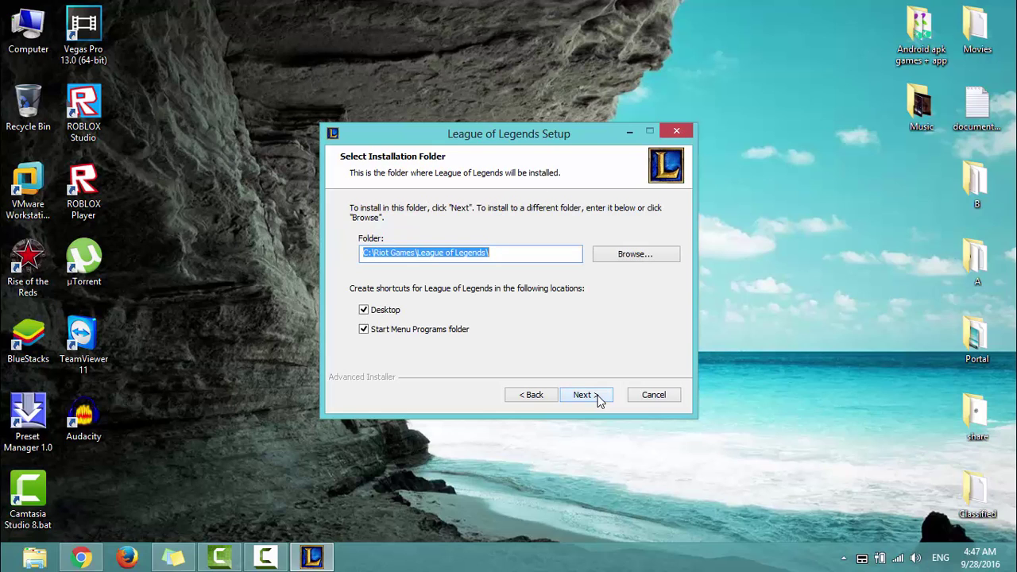
left_click(598, 397)
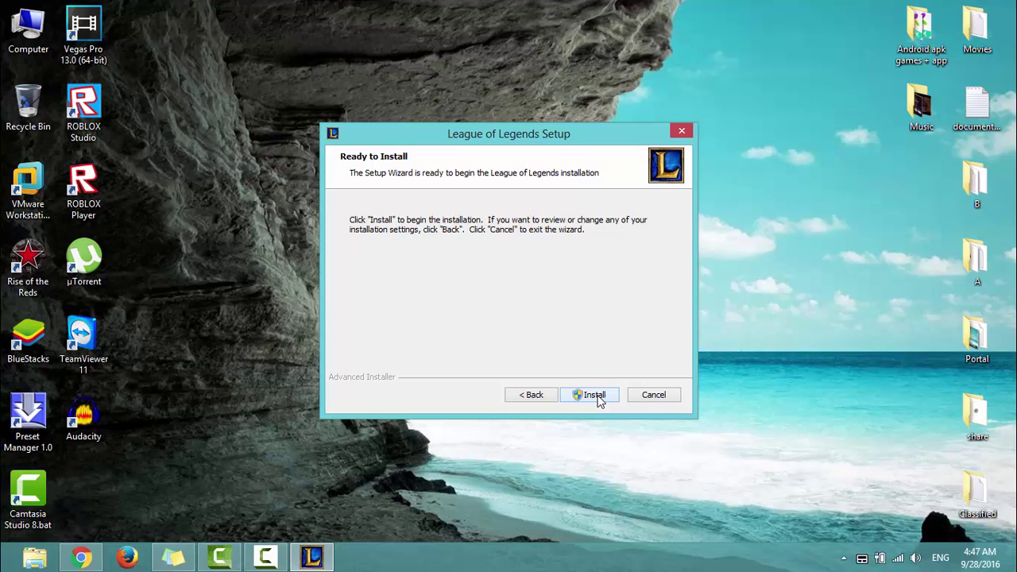
left_click(596, 395)
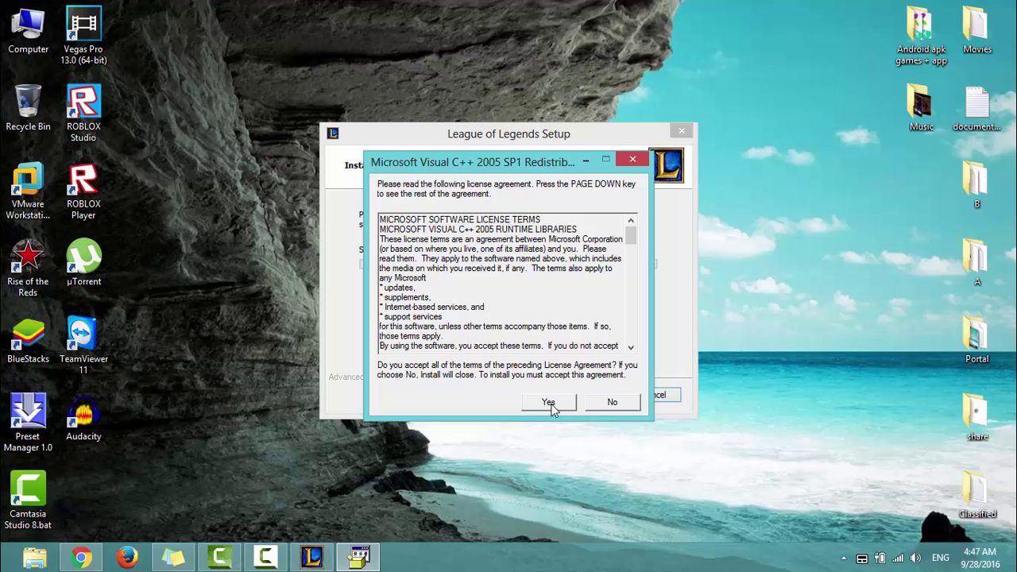
Accept both Visual C++ runtime licences and finish setup with League of Legends launching.
left_click(549, 402)
left_click(549, 402)
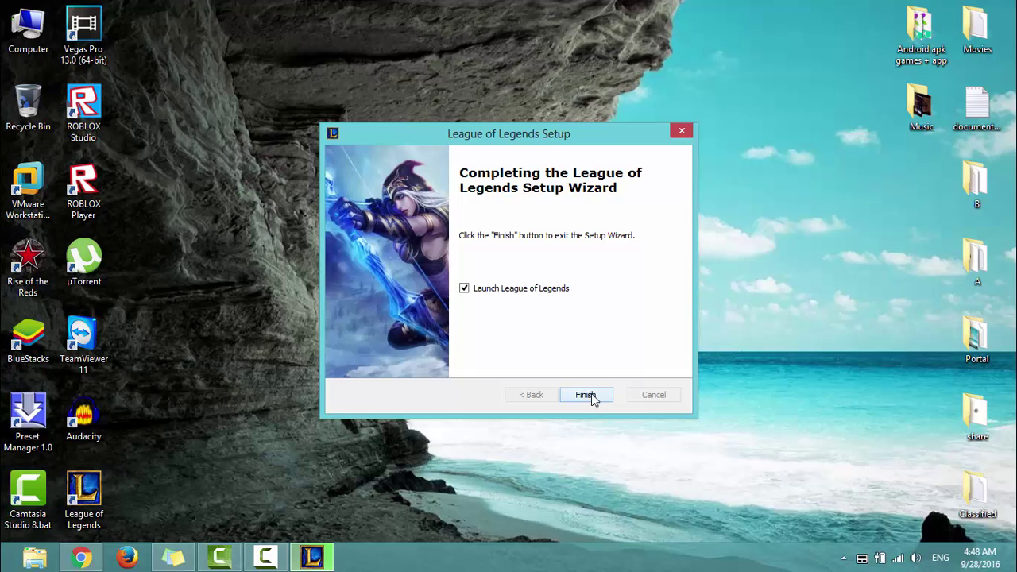
left_click(593, 395)
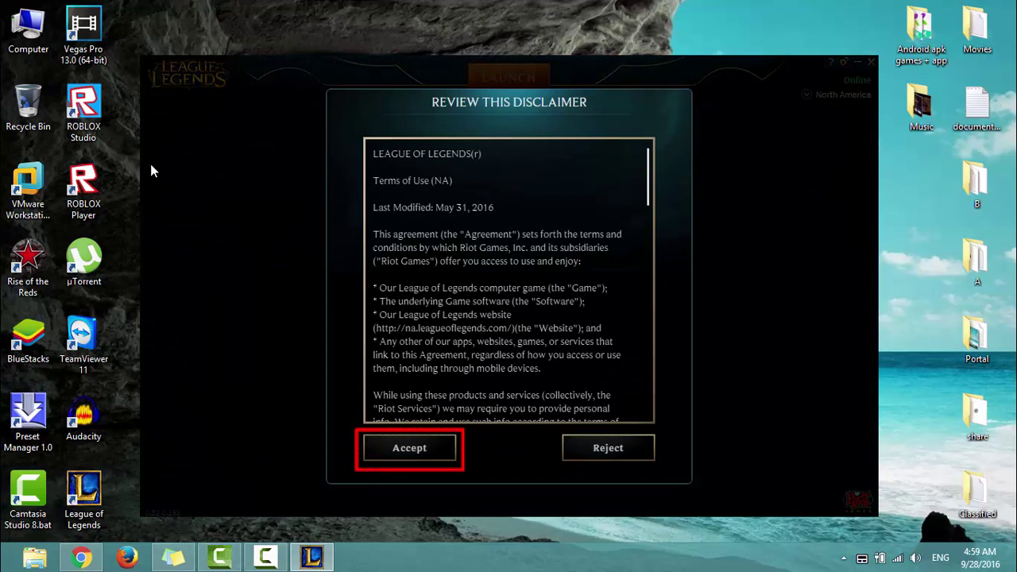
Accept the disclaimer, launch the game after patching, and accept the disclaimer again.
left_click(412, 443)
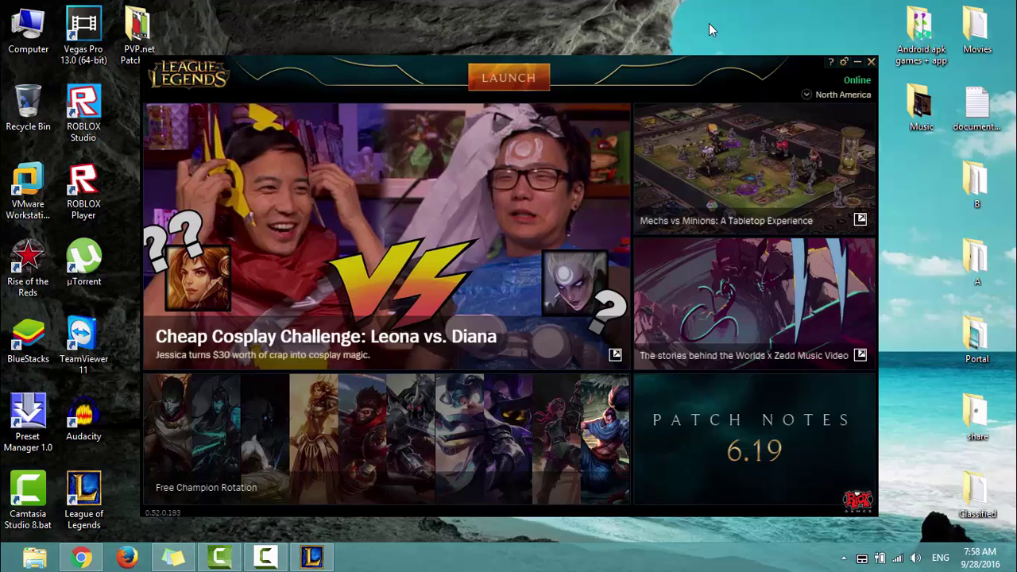
left_click(527, 92)
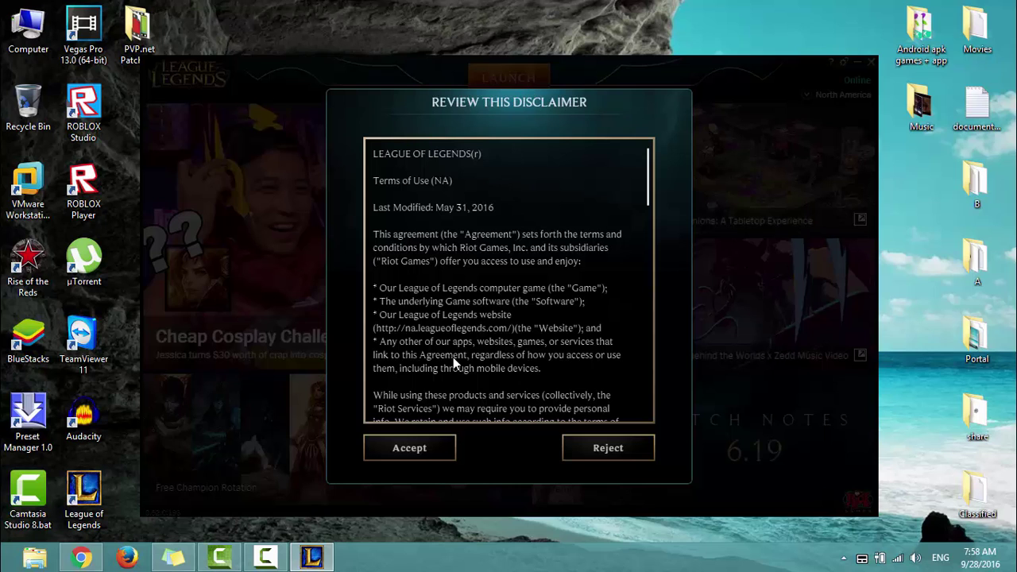
left_click(409, 448)
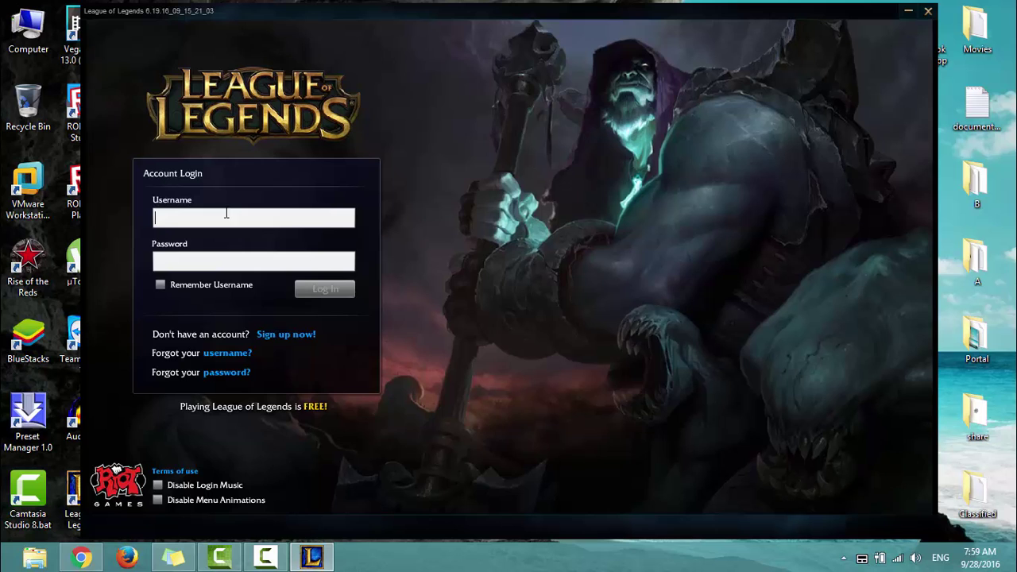
Log in to the client with the new account's username and password.
type("saf3")
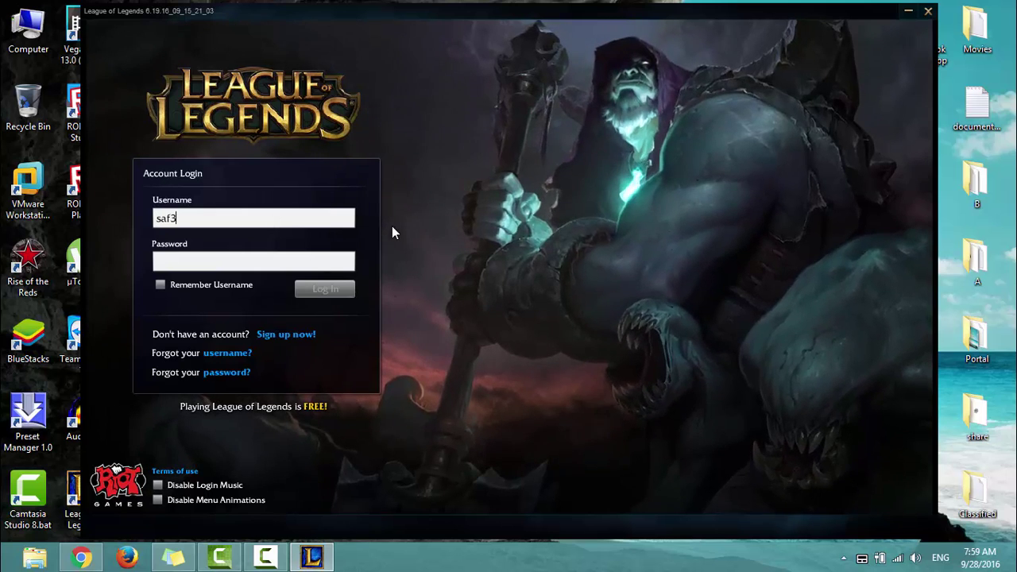
type("al2a")
key("Tab")
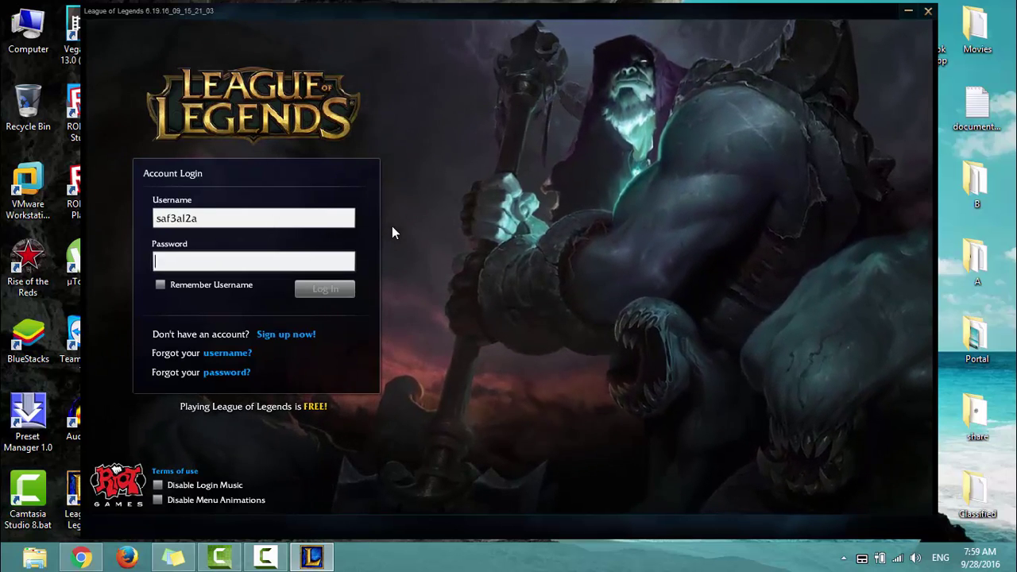
type("*********")
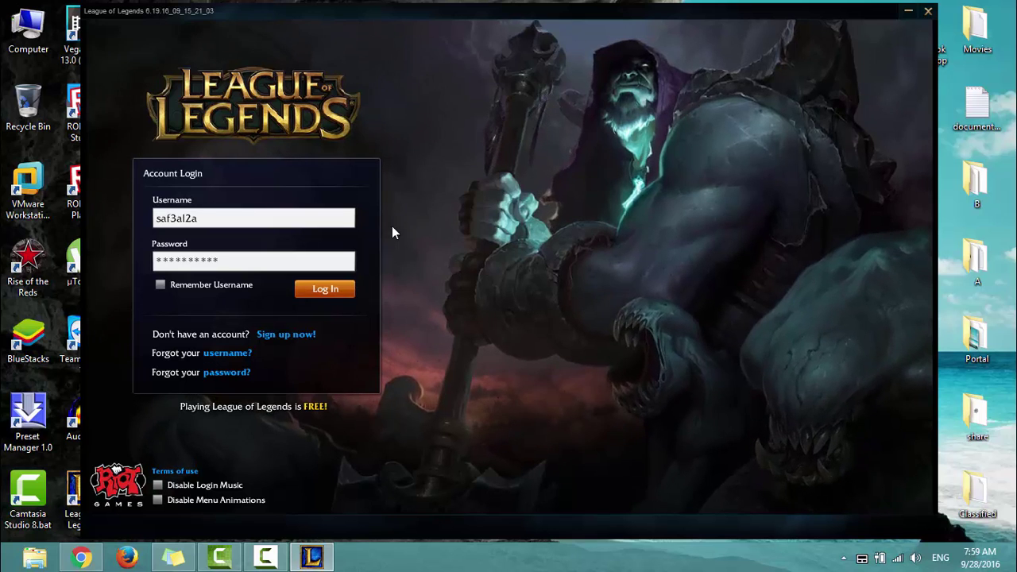
left_click(348, 289)
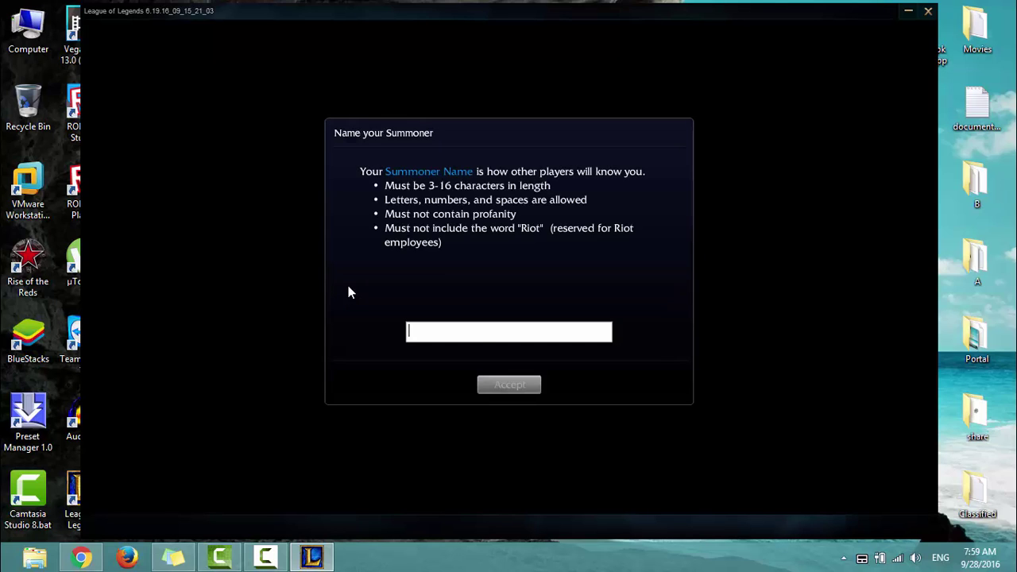
Enter a summoner name, pick the sprout icon, and confirm Beginner as the experience level.
type("saf3al2a")
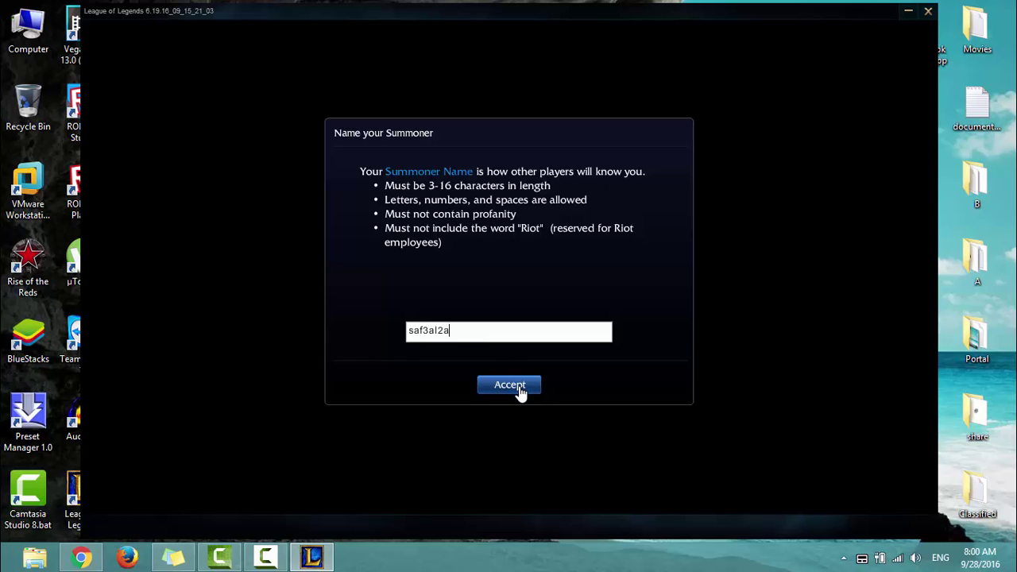
left_click(518, 388)
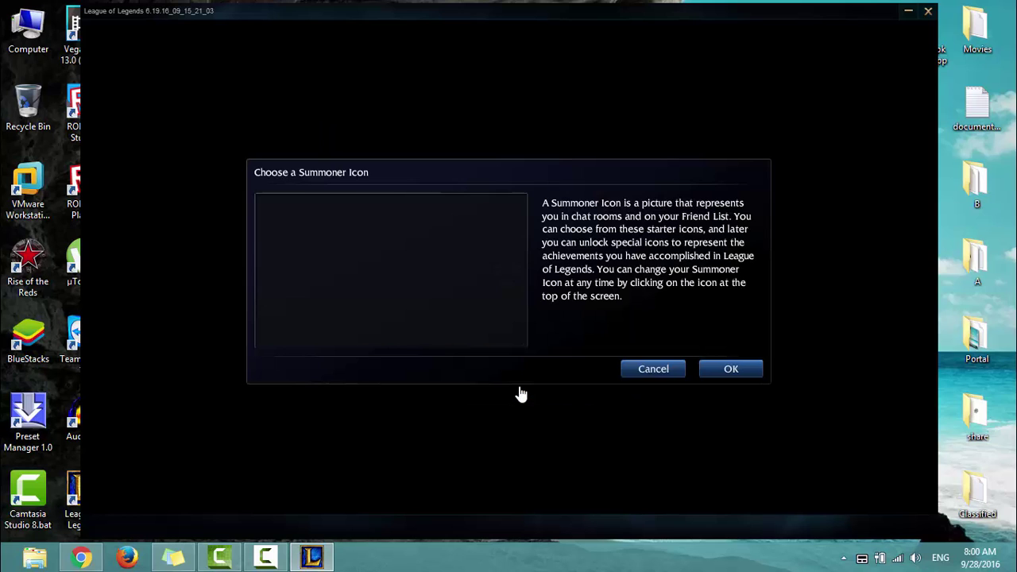
scroll(509, 238, "down", 5)
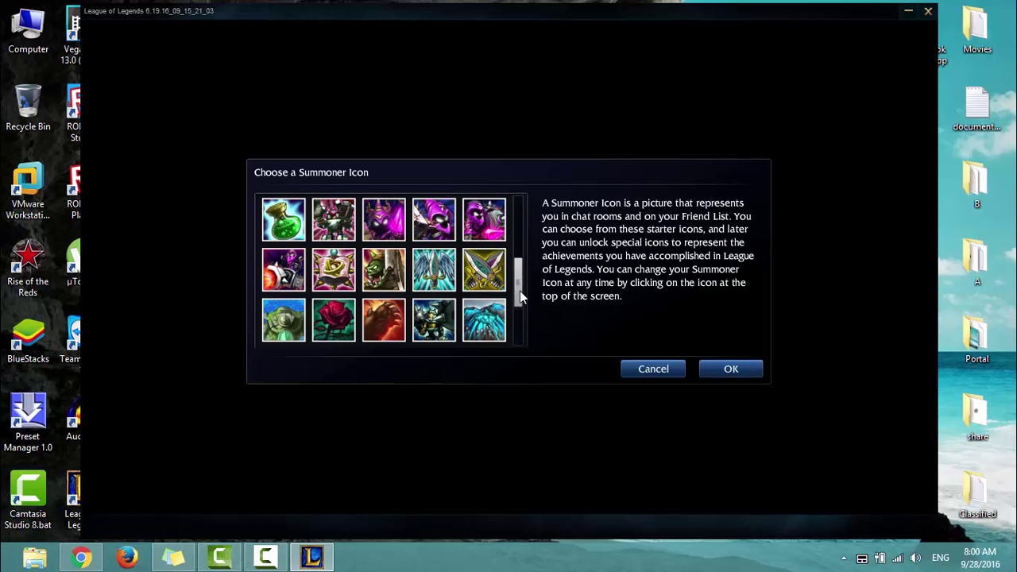
left_click_drag(520, 318, 525, 227)
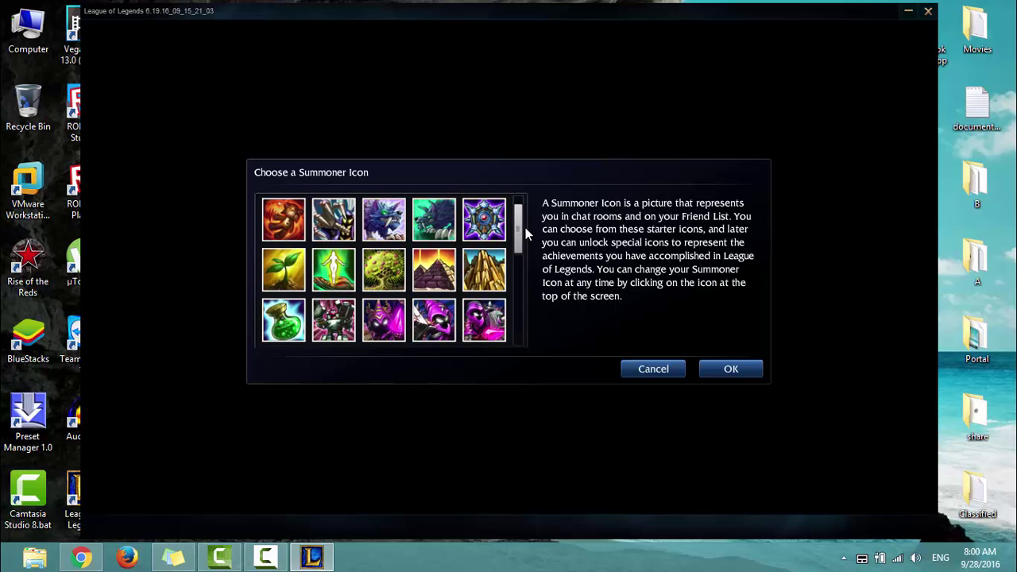
left_click(291, 269)
left_click(726, 368)
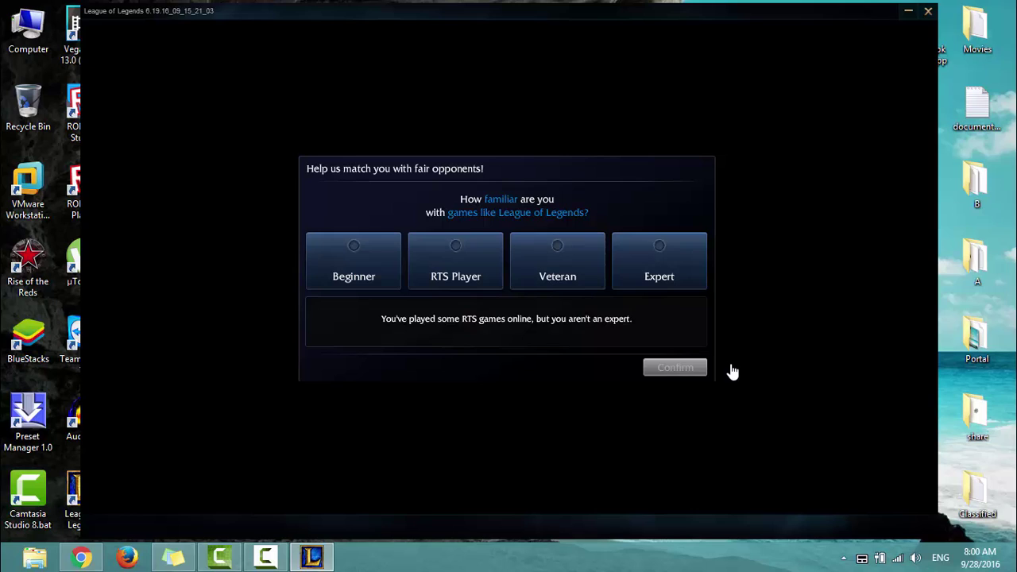
left_click(366, 253)
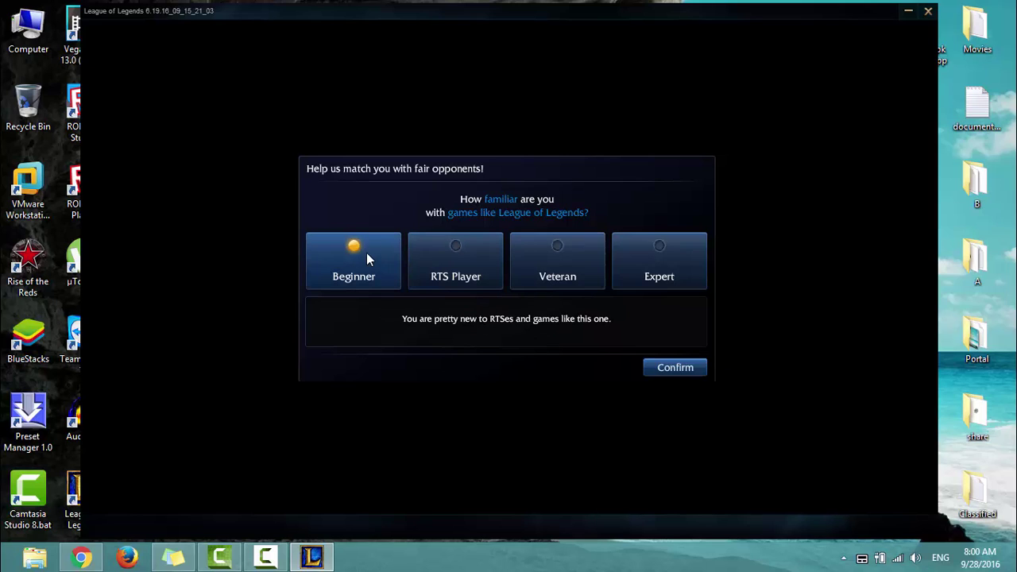
left_click(680, 368)
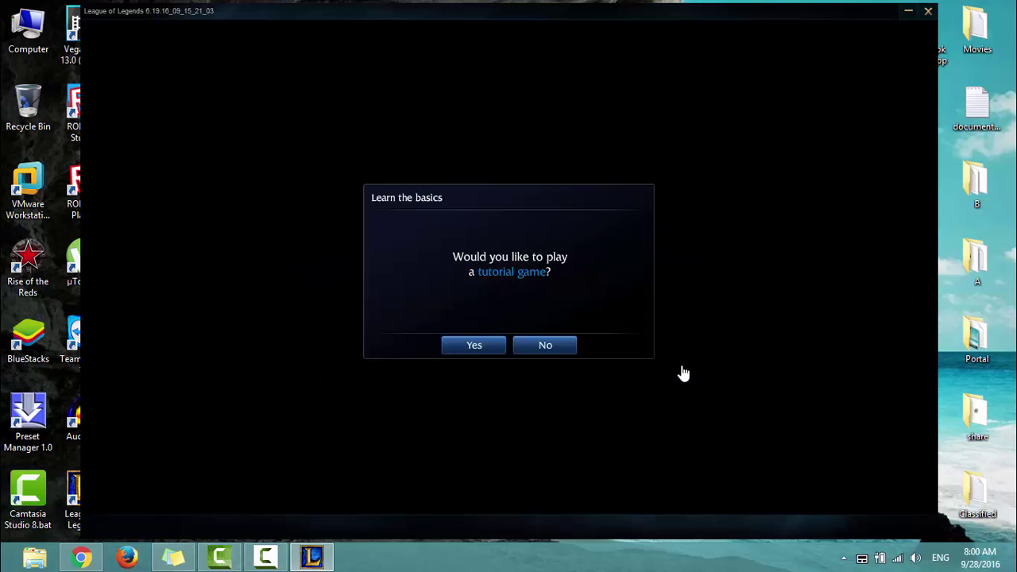